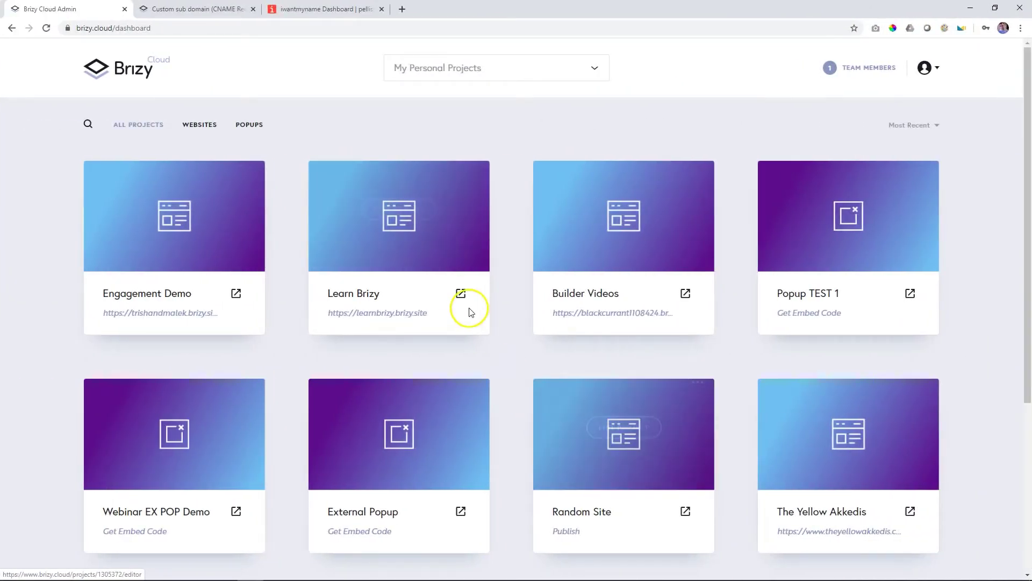
# Step: Read through the 'Custom sub domain (CNAME Redirect)' help article's steps, then return to its introduction
pyautogui.click(224, 9)
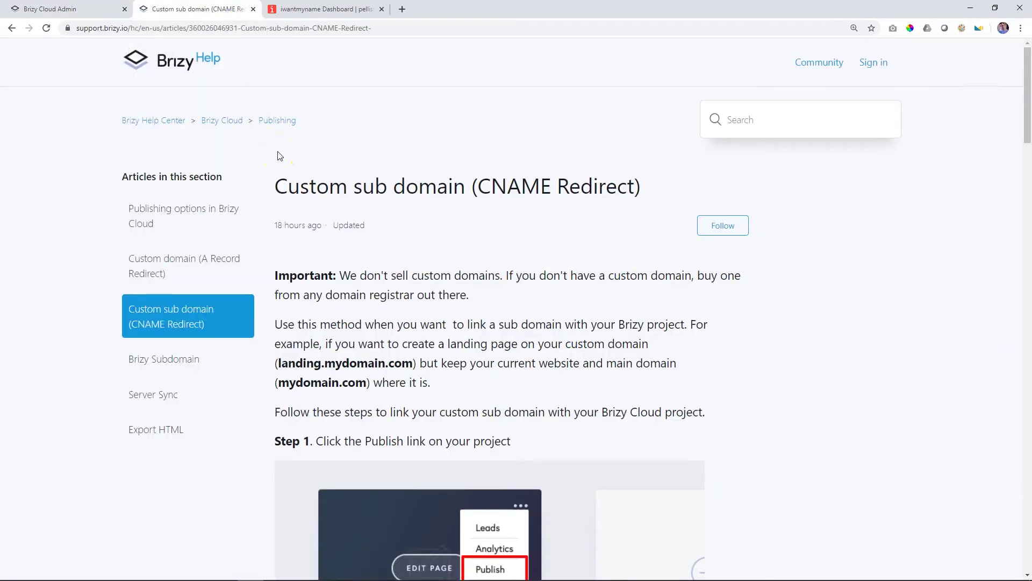
pyautogui.scroll(-9, 466, 214)
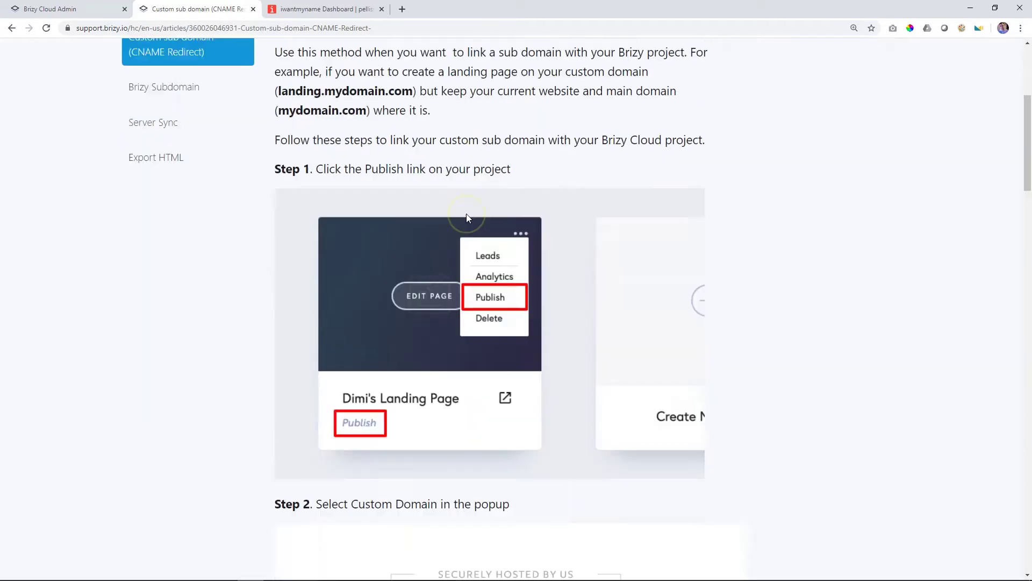
pyautogui.scroll(-15, 467, 218)
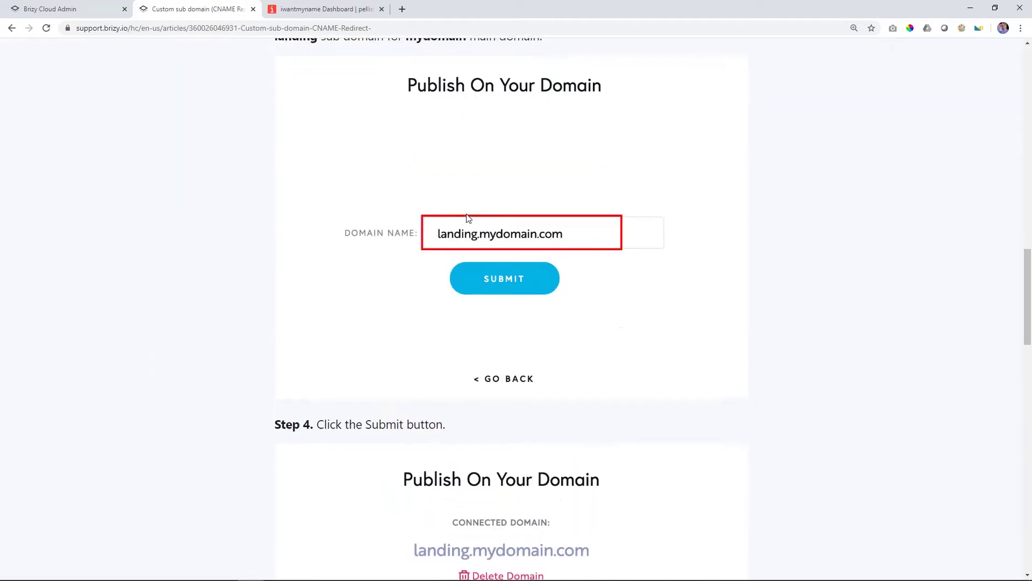
pyautogui.scroll(-15, 467, 217)
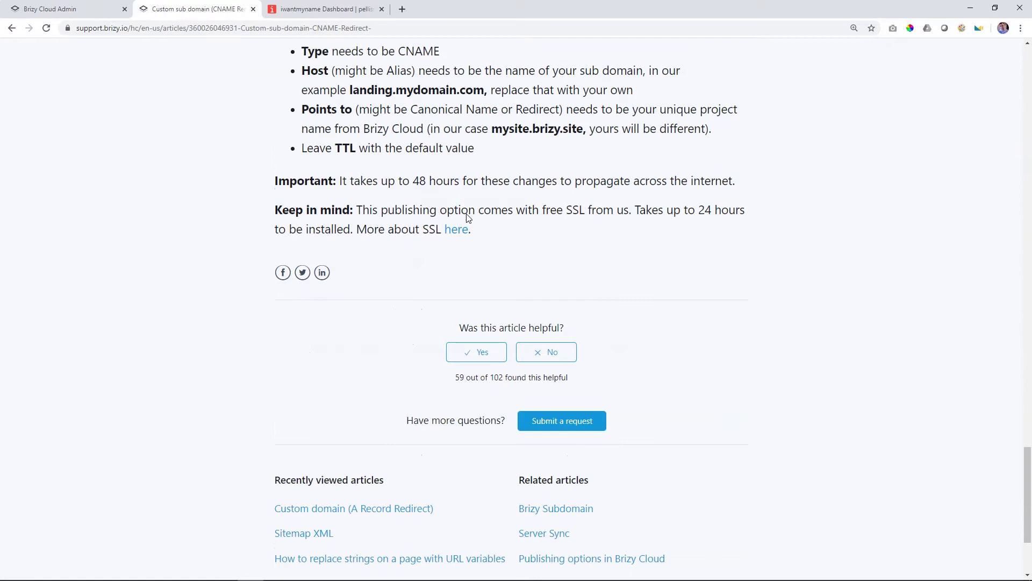
pyautogui.scroll(15, 467, 215)
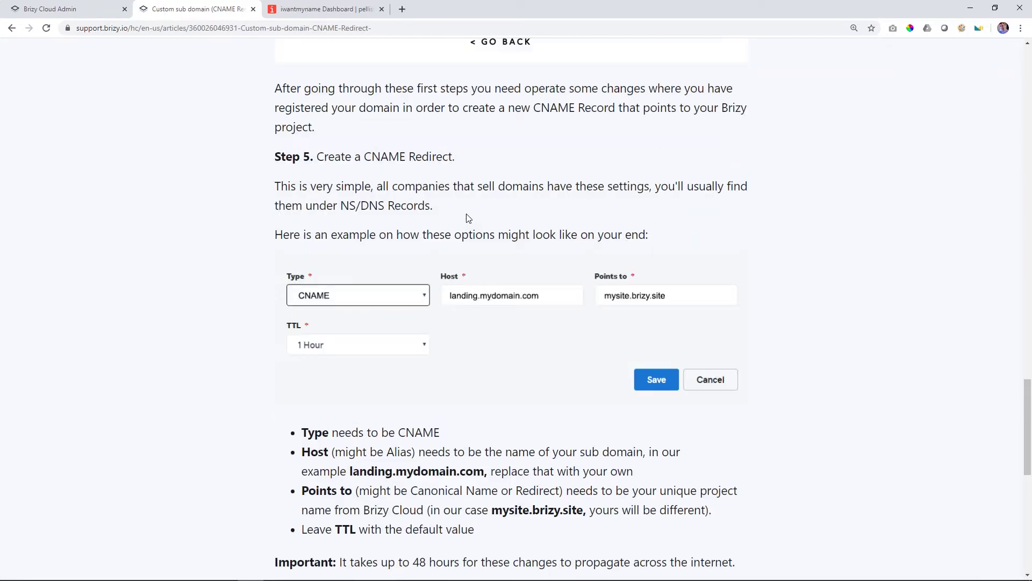
pyautogui.scroll(20, 467, 218)
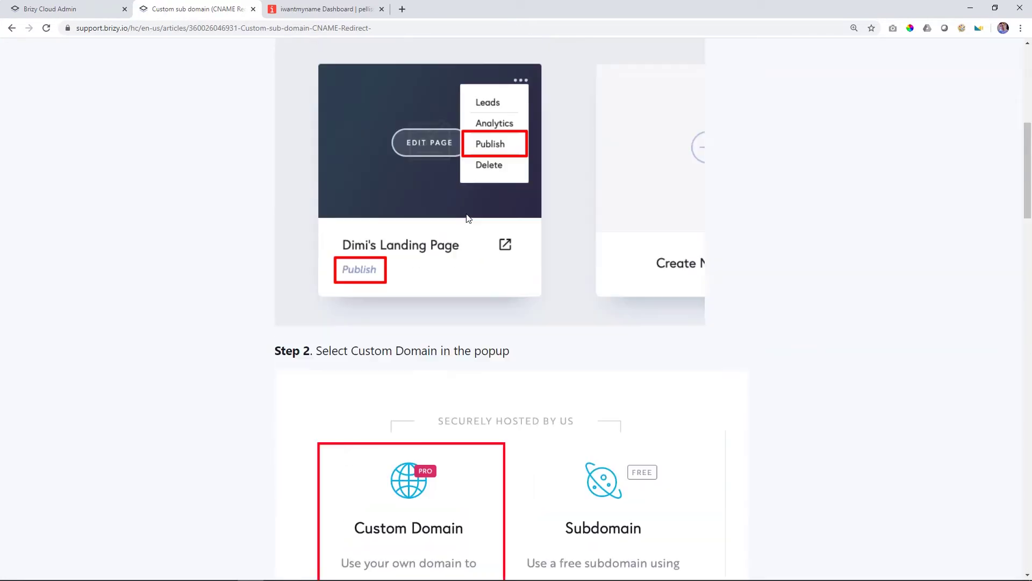
pyautogui.scroll(2, 467, 218)
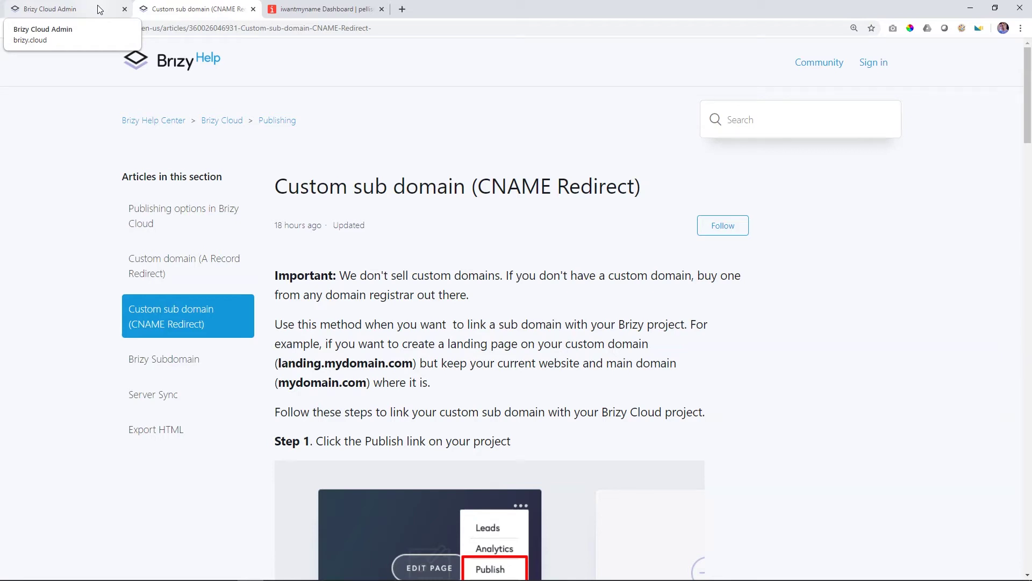
# Step: Through Setup > Manage DNS, open theyellowakkedis.com's DNS records and pick CNAME as the record type
pyautogui.click(332, 8)
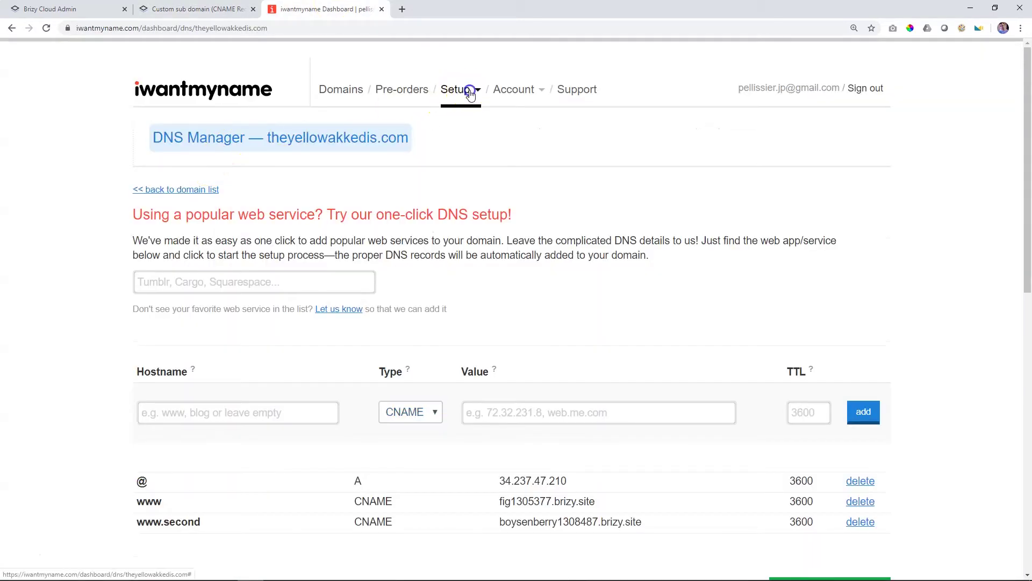
pyautogui.click(463, 89)
pyautogui.click(464, 138)
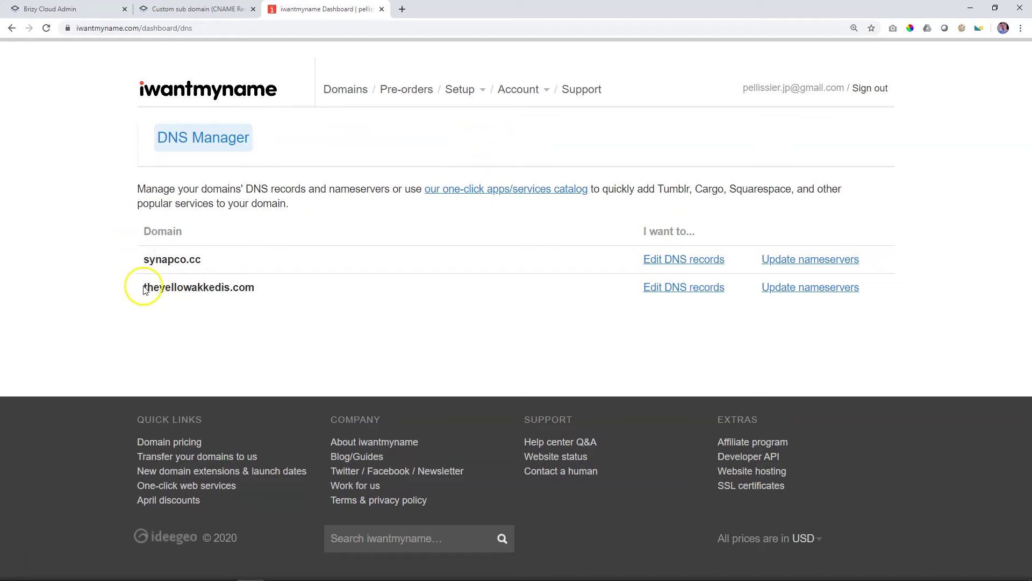
pyautogui.moveTo(146, 291); pyautogui.dragTo(252, 290)
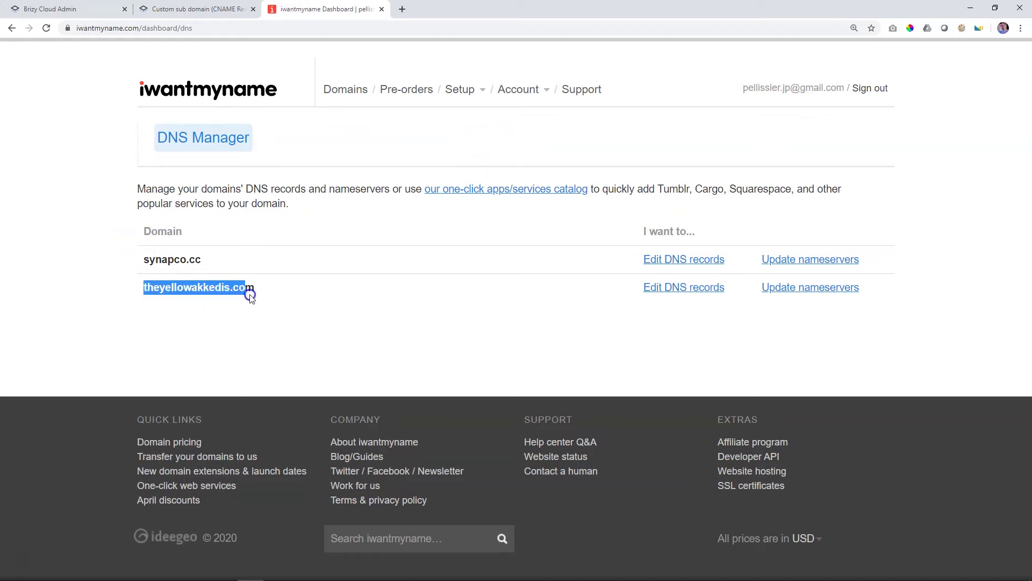
pyautogui.click(311, 296)
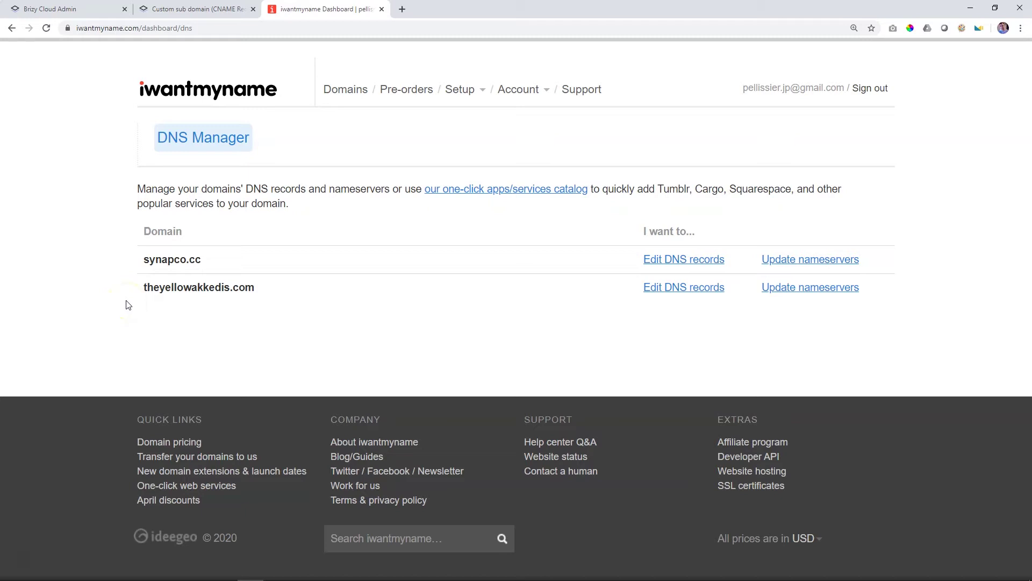
pyautogui.click(665, 294)
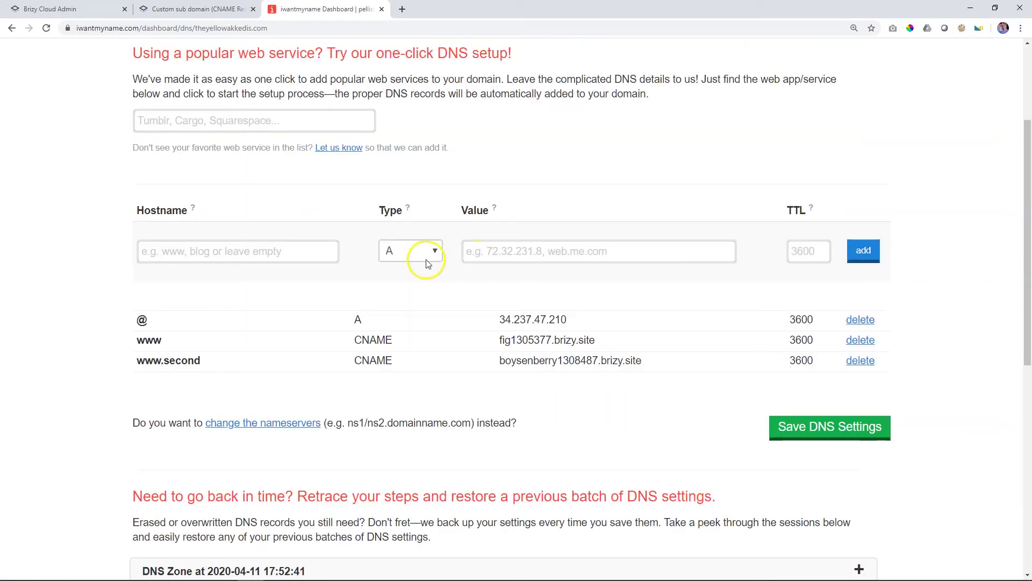
pyautogui.click(434, 257)
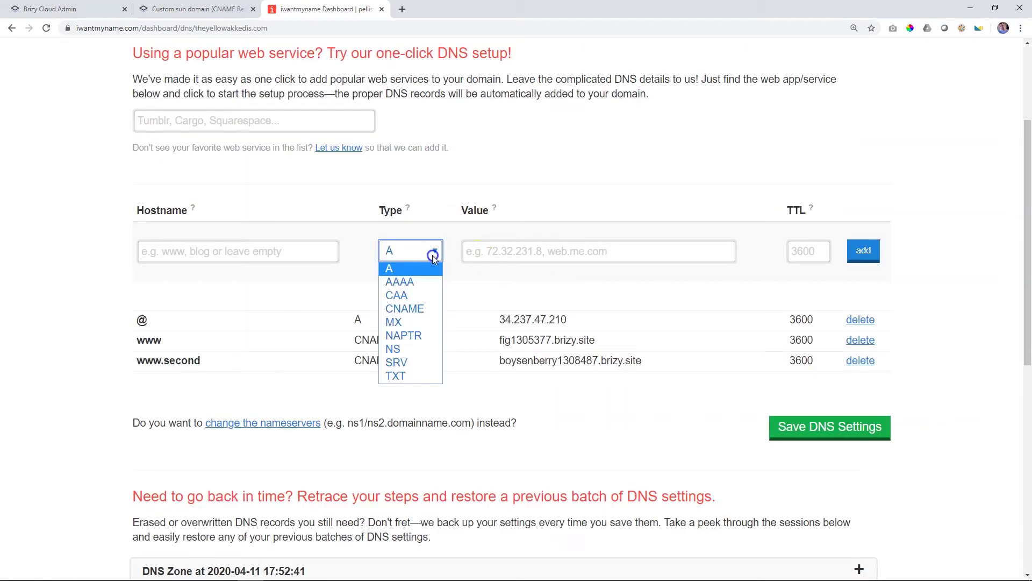
pyautogui.click(422, 309)
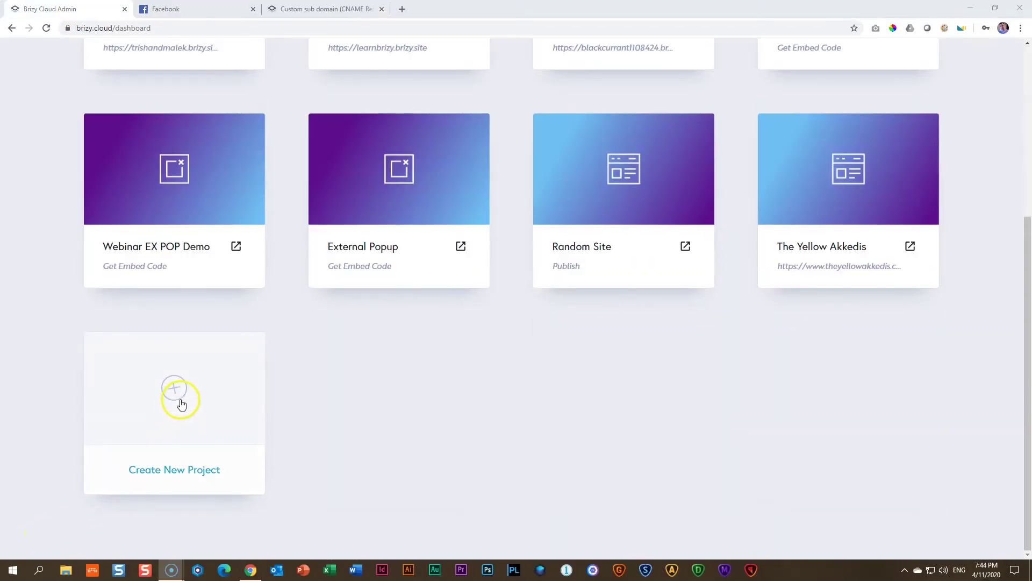
# Step: Create a Website & Landing Page project and rename it 'The 2nd Yellow Akkedis'
pyautogui.click(181, 402)
pyautogui.click(388, 361)
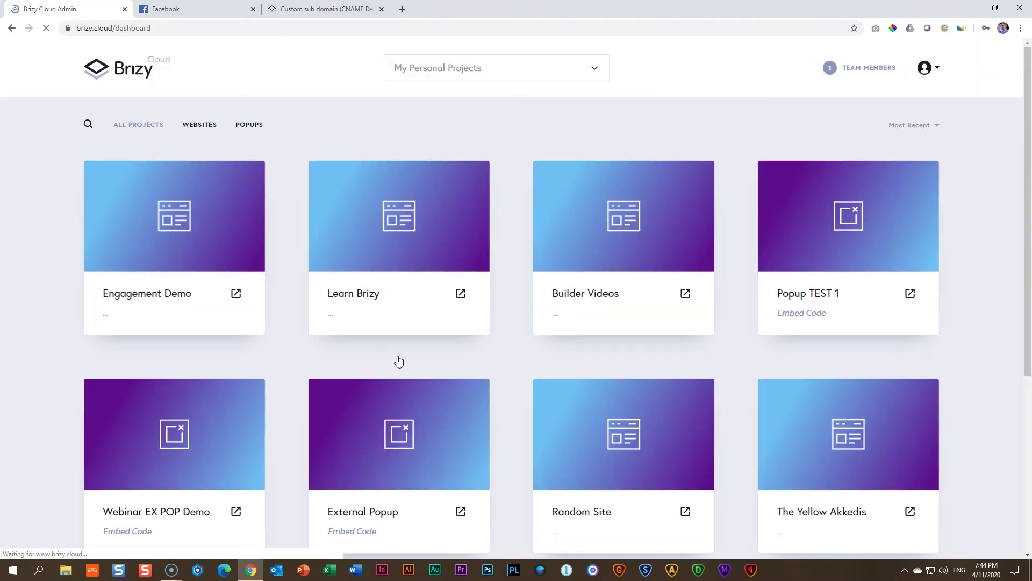
pyautogui.scroll(-5, 357, 457)
pyautogui.click(144, 453)
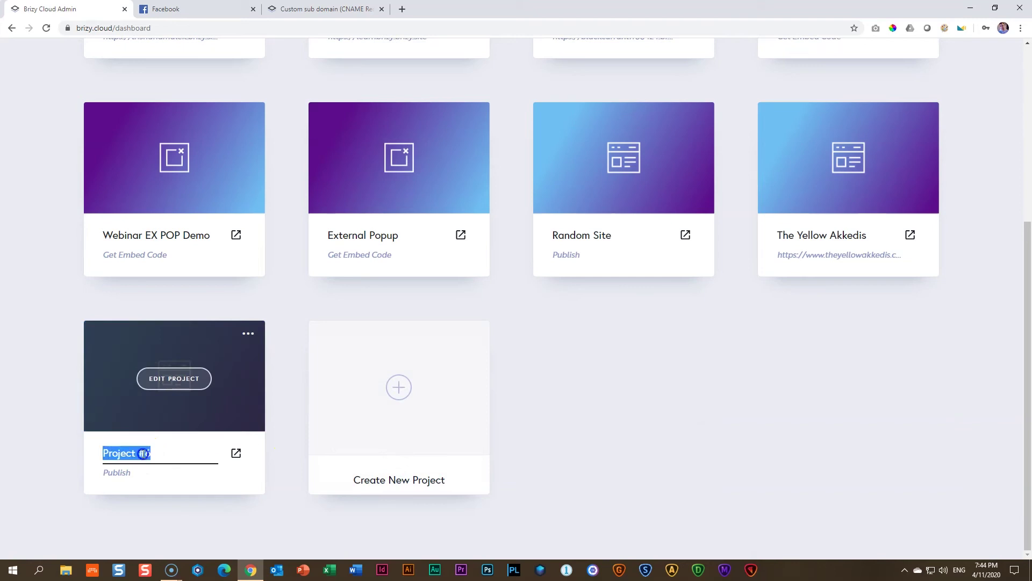
pyautogui.write('The 2nd Yellow Akkedis')
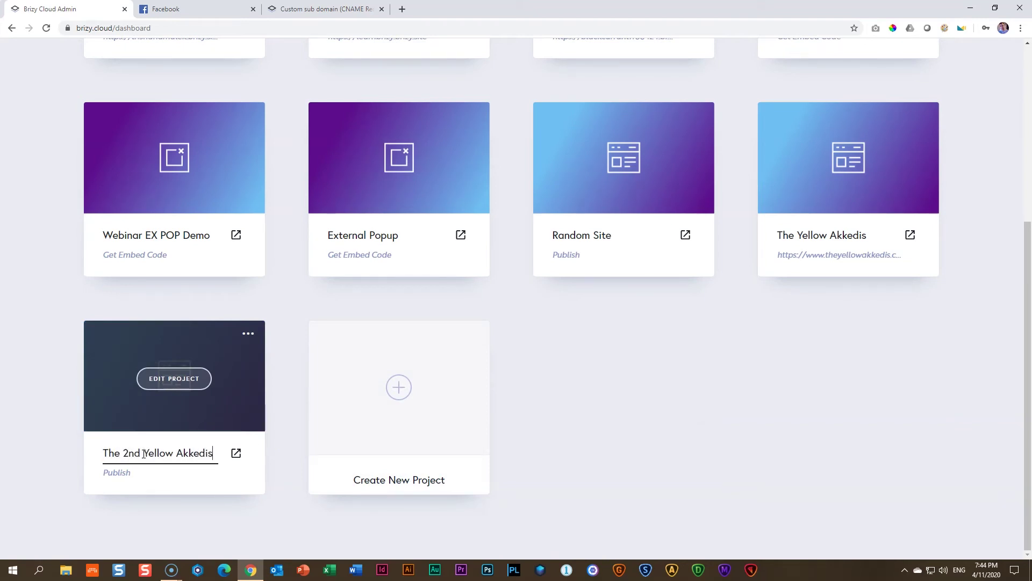
pyautogui.click(48, 472)
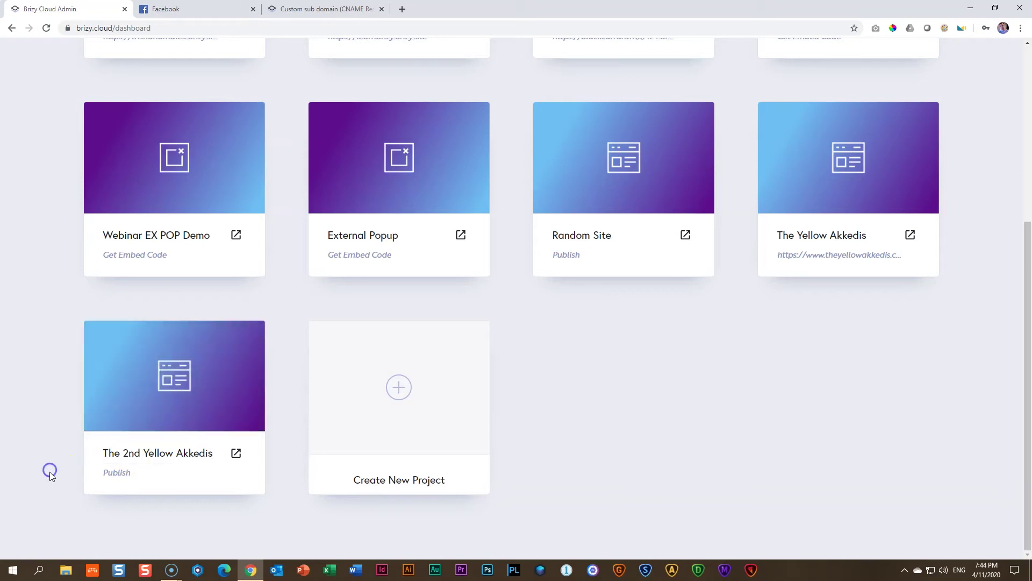
# Step: Publish The 2nd Yellow Akkedis on custom domain second.theyellowakkedis.com and select the required CNAME target value
pyautogui.click(119, 474)
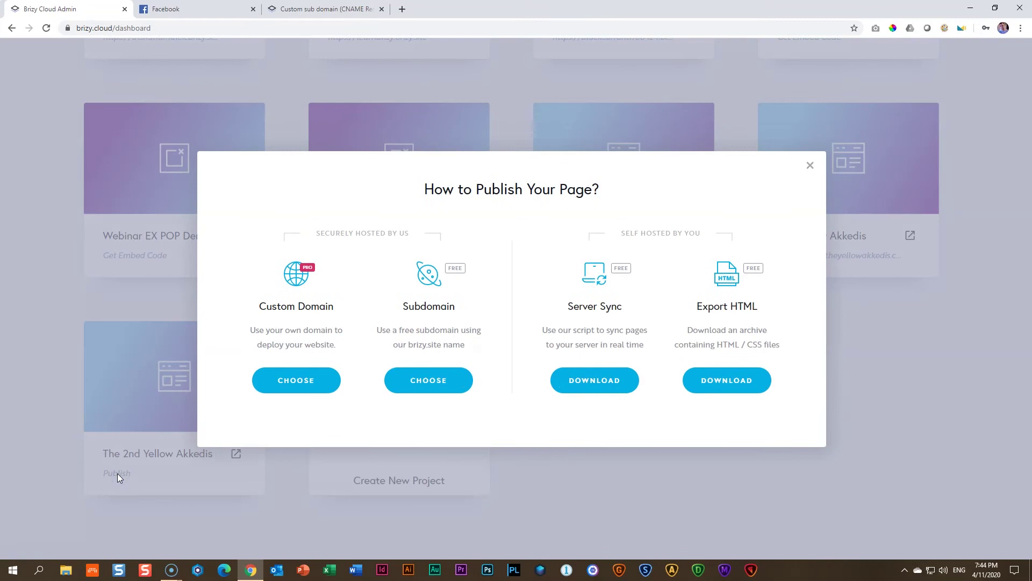
pyautogui.click(301, 381)
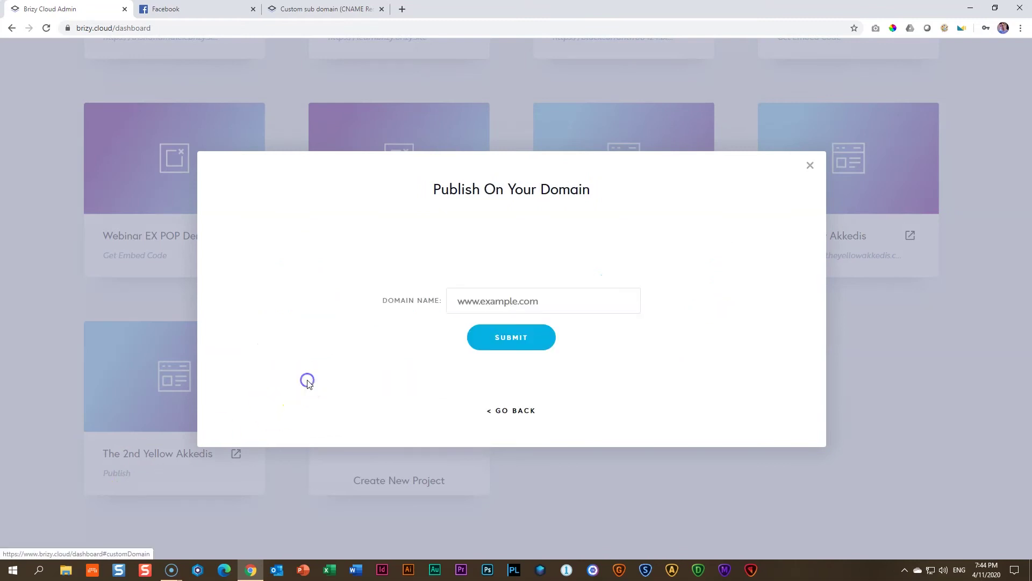
pyautogui.click(461, 299)
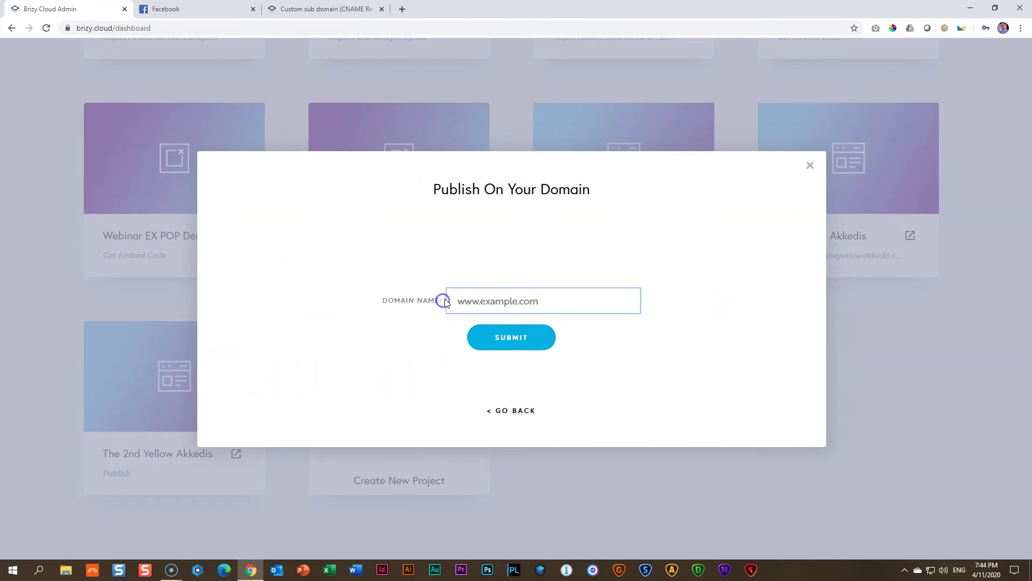
pyautogui.write('second.theyellowakkedis.com')
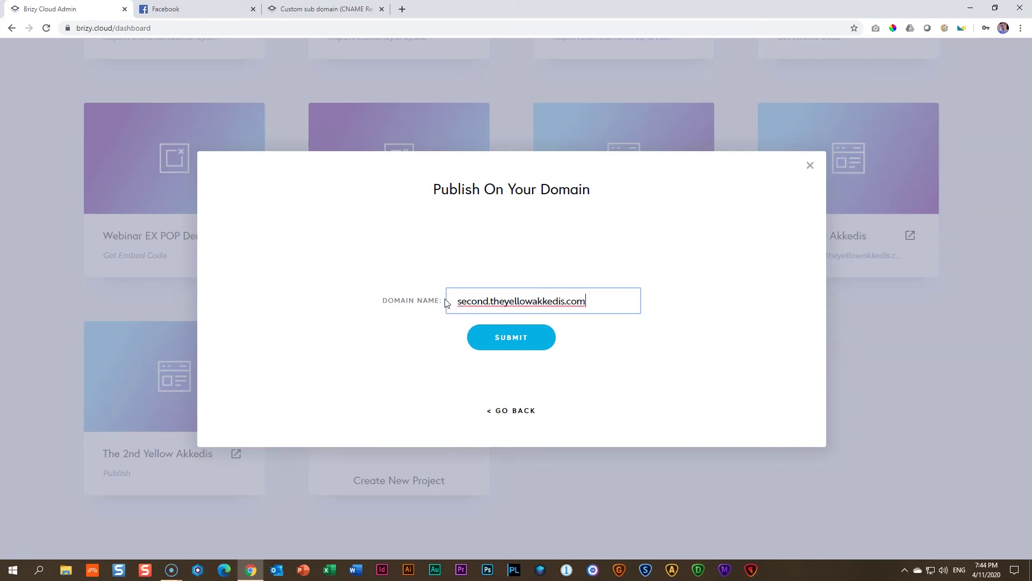
pyautogui.click(516, 338)
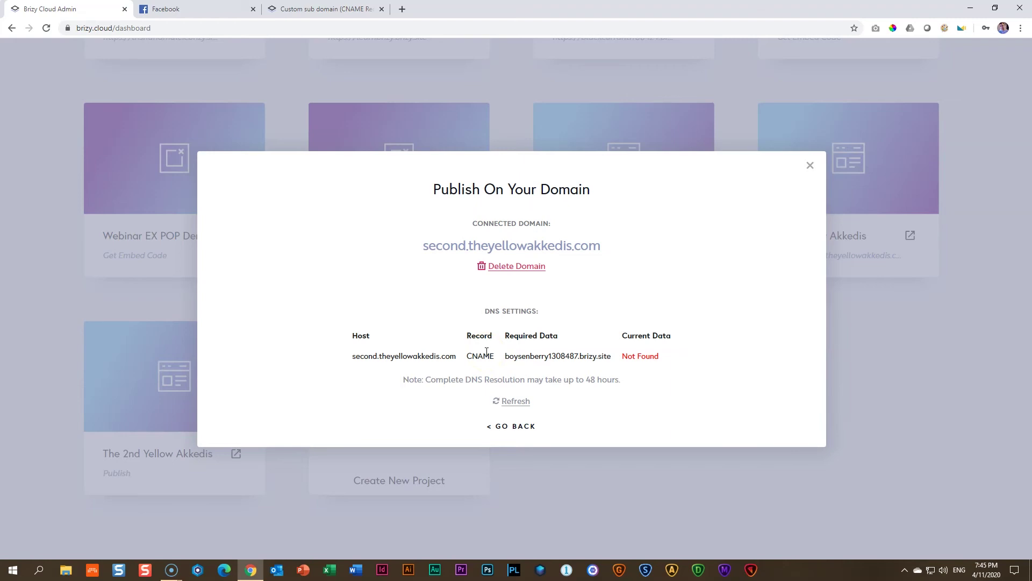
pyautogui.moveTo(506, 356); pyautogui.dragTo(615, 356)
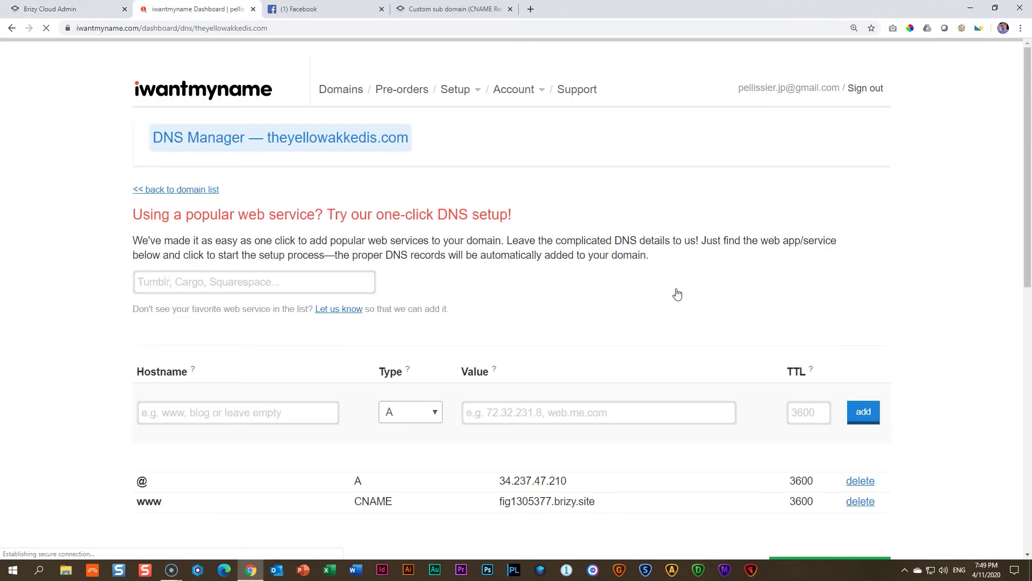
pyautogui.click(192, 412)
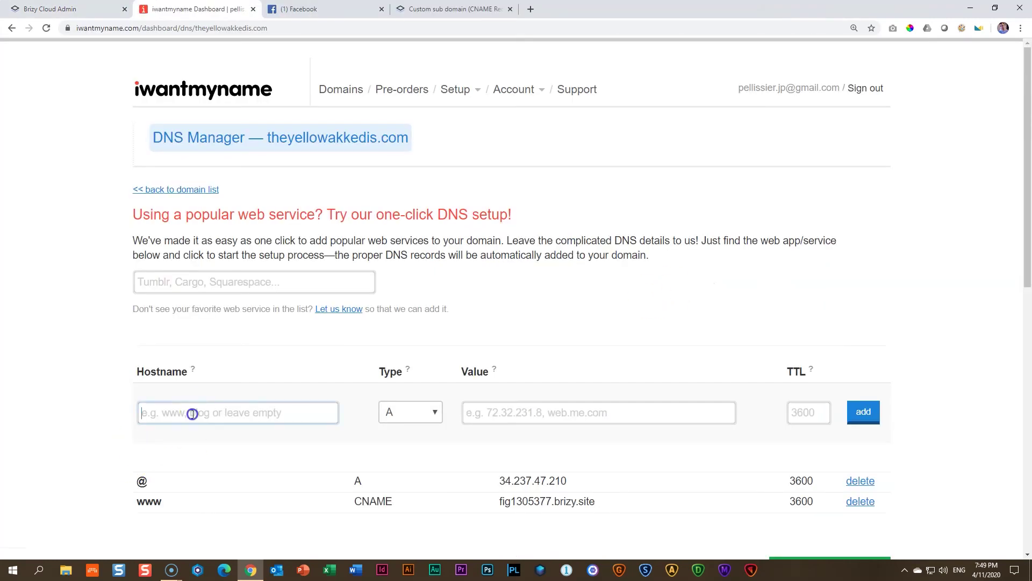
pyautogui.write('www.second.theyellowakkedis.com')
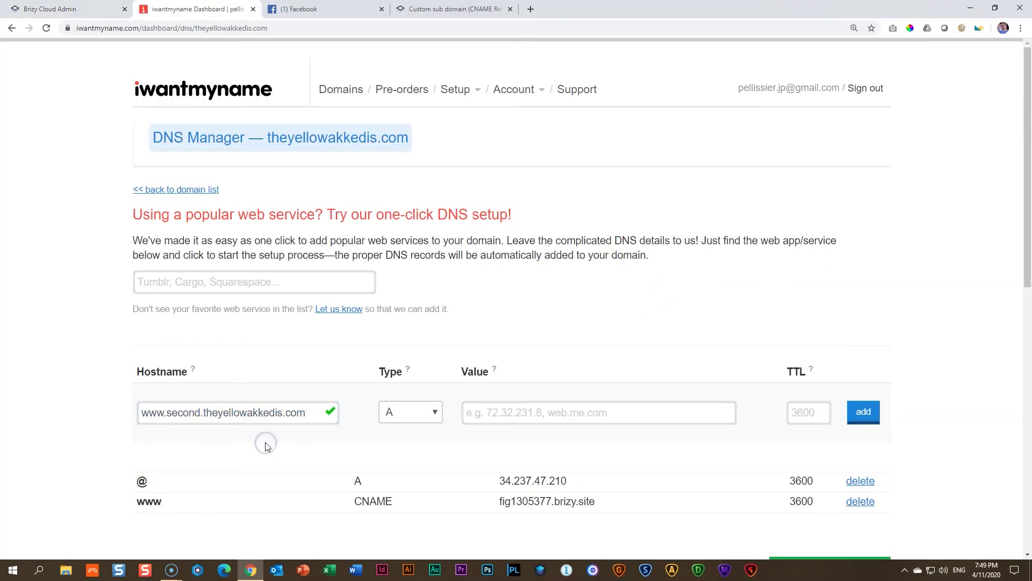
pyautogui.click(411, 411)
pyautogui.click(400, 471)
pyautogui.click(530, 413)
# Step: Paste the Brizy target boysenberry1308487.brizy.site as the record value, set TTL 3600, and add it
pyautogui.click(65, 10)
pyautogui.doubleClick(537, 355)
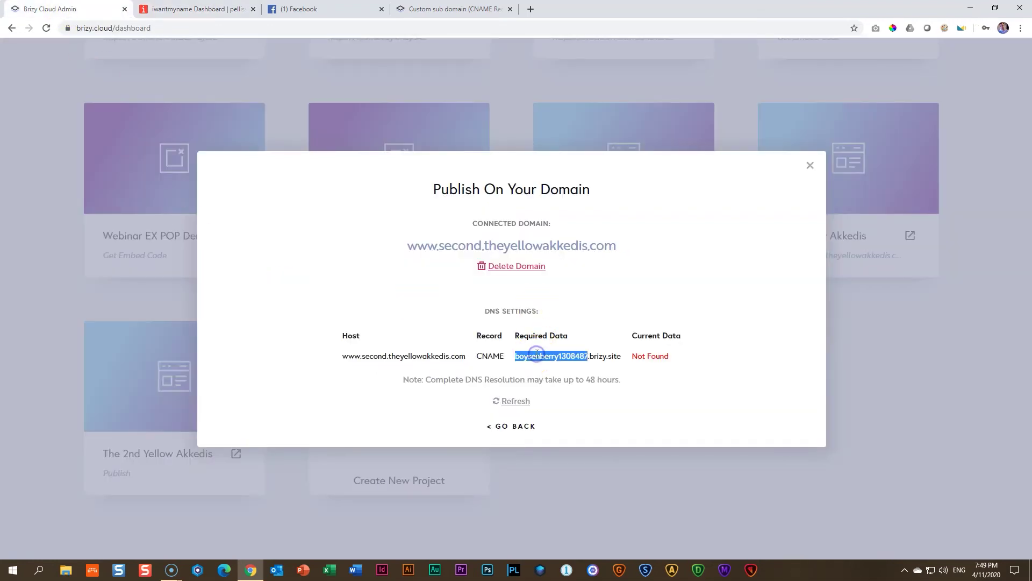
pyautogui.tripleClick(537, 356)
pyautogui.rightClick(538, 357)
pyautogui.click(557, 362)
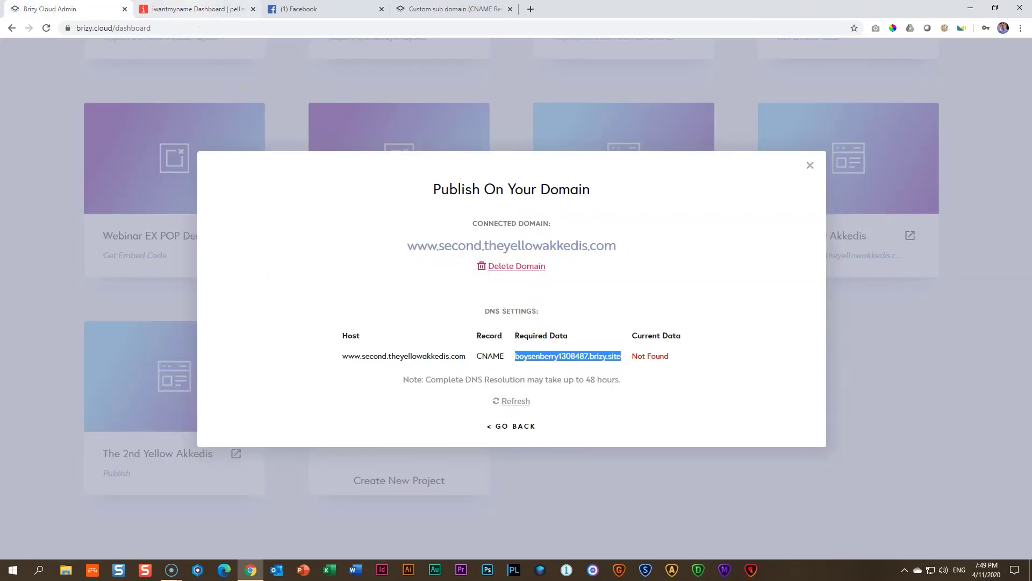
pyautogui.click(194, 9)
pyautogui.hotkey('ctrl', 'v')
pyautogui.click(825, 411)
pyautogui.write('3')
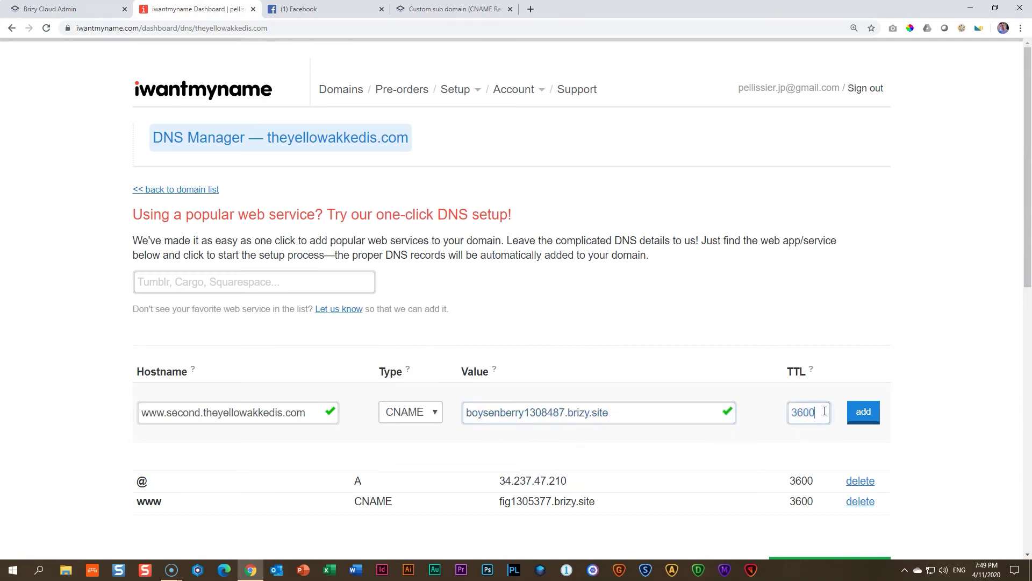
pyautogui.click(863, 413)
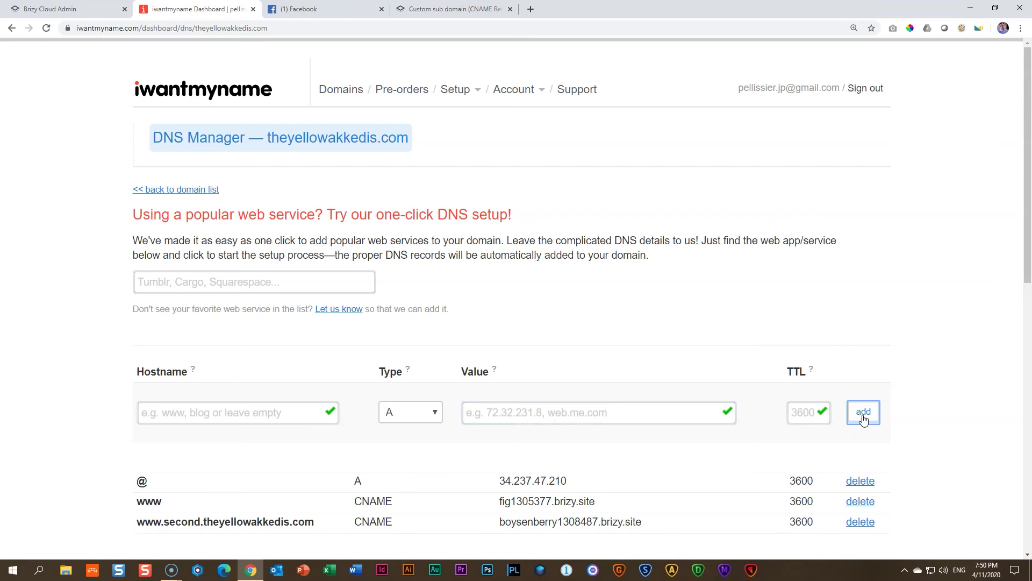
pyautogui.scroll(-3, 919, 439)
# Step: Repeatedly refresh Brizy Cloud's DNS check for the second.theyellowakkedis.com CNAME record, then scroll the dashboard
pyautogui.click(66, 9)
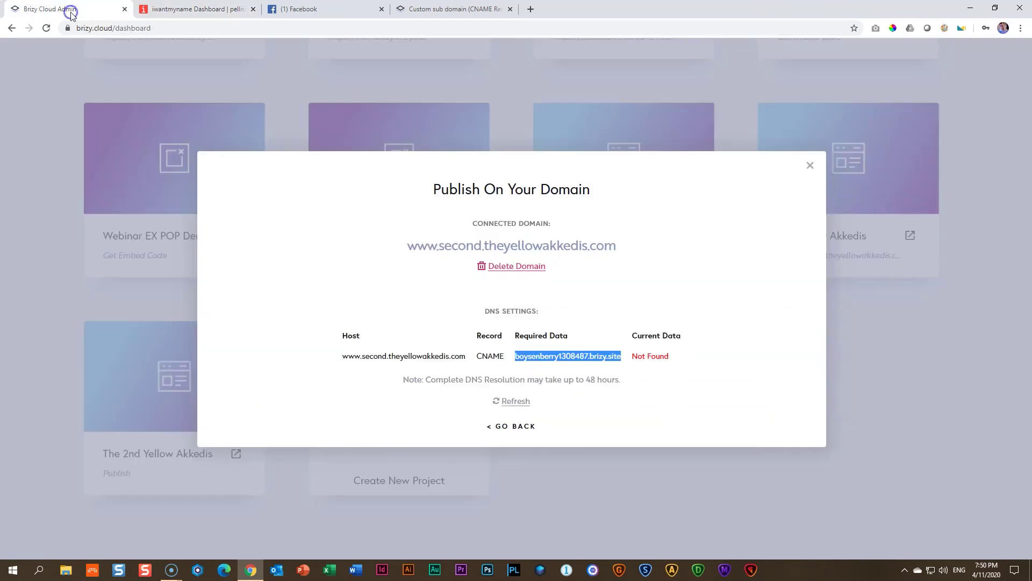
pyautogui.click(520, 408)
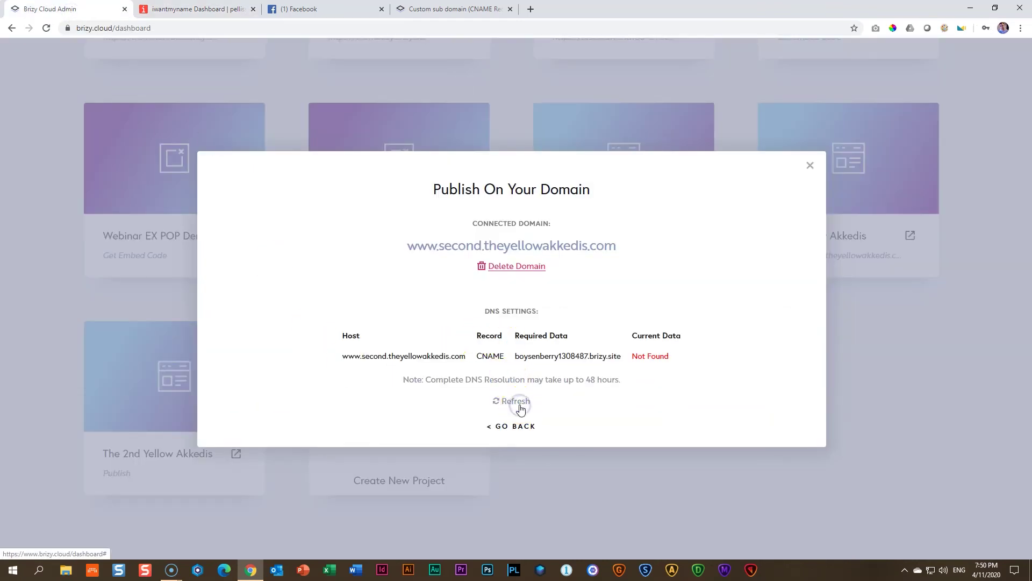
pyautogui.click(520, 403)
pyautogui.click(497, 404)
pyautogui.click(500, 403)
pyautogui.click(501, 404)
pyautogui.click(501, 403)
pyautogui.click(501, 404)
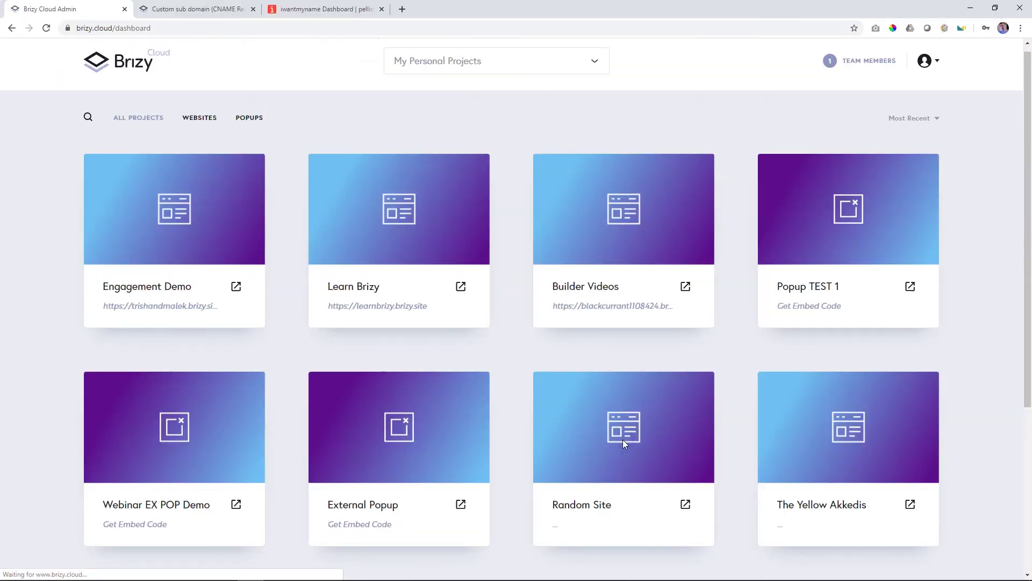
pyautogui.scroll(-5, 623, 440)
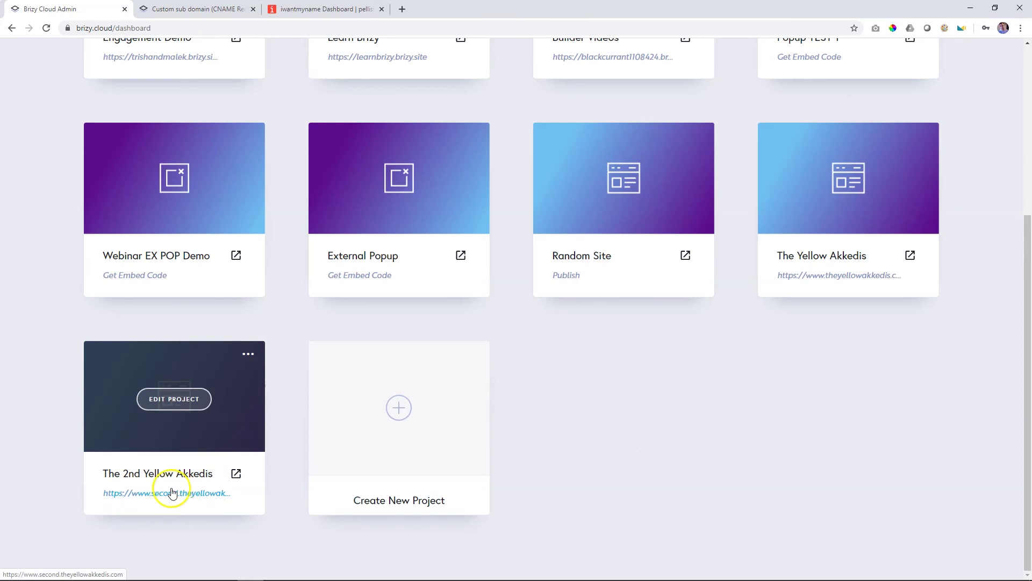
# Step: Open The 2nd Yellow Akkedis live at second.theyellowakkedis.com, check its URL, and go back to the Brizy dashboard
pyautogui.click(235, 475)
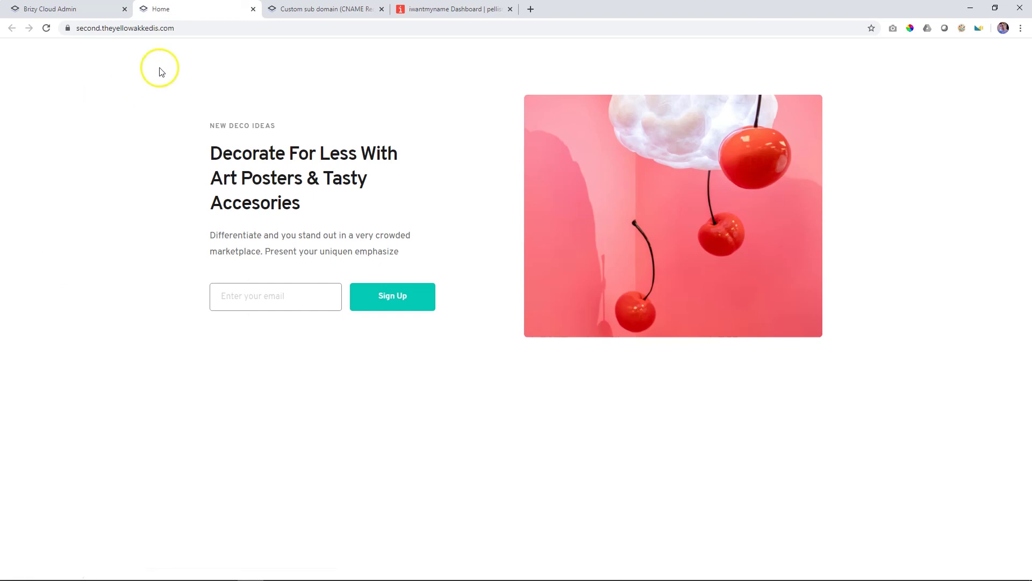
pyautogui.click(76, 29)
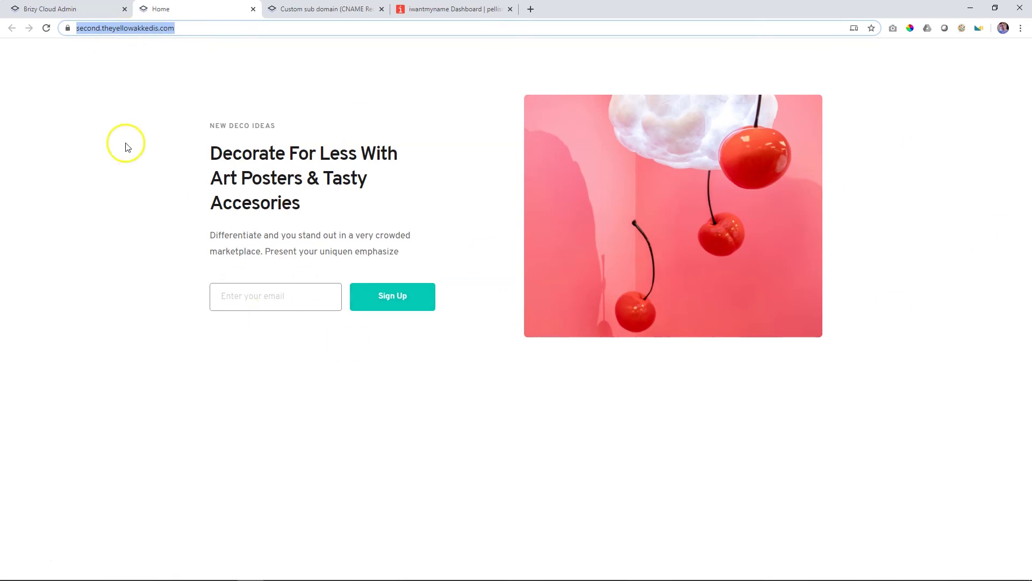
pyautogui.click(93, 10)
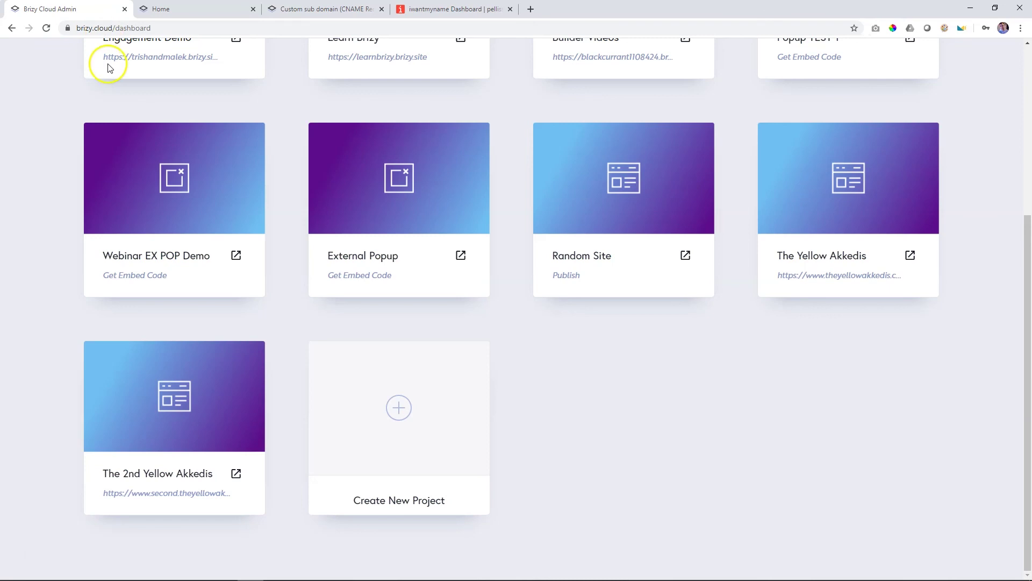